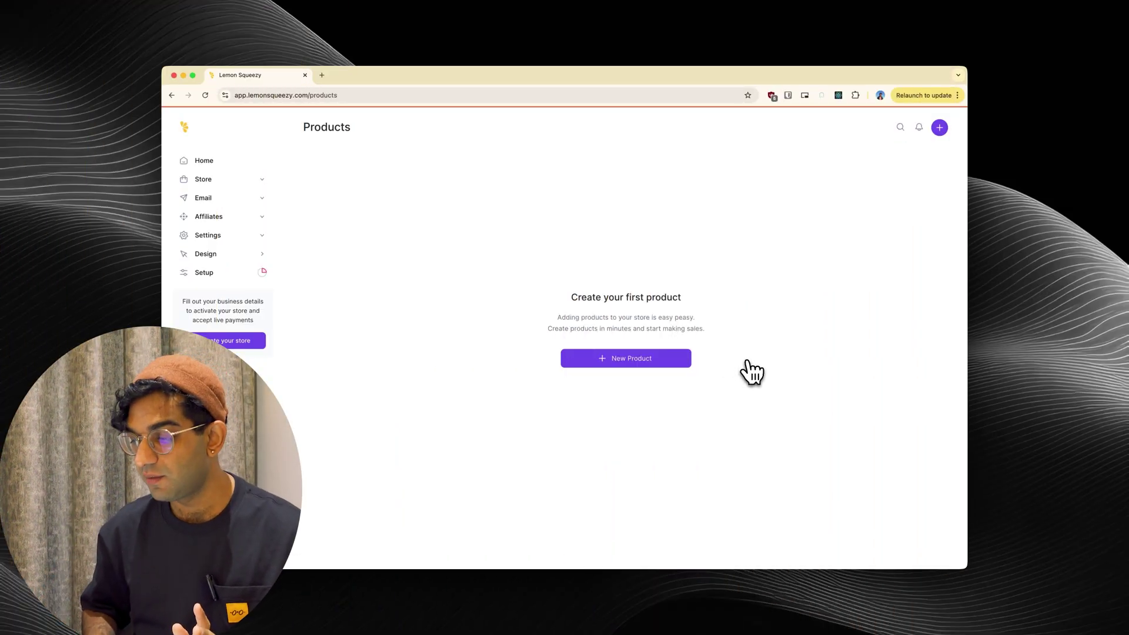
# Start a new product from the empty Products page to bring up the Add Product form.
pyautogui.click(643, 358)
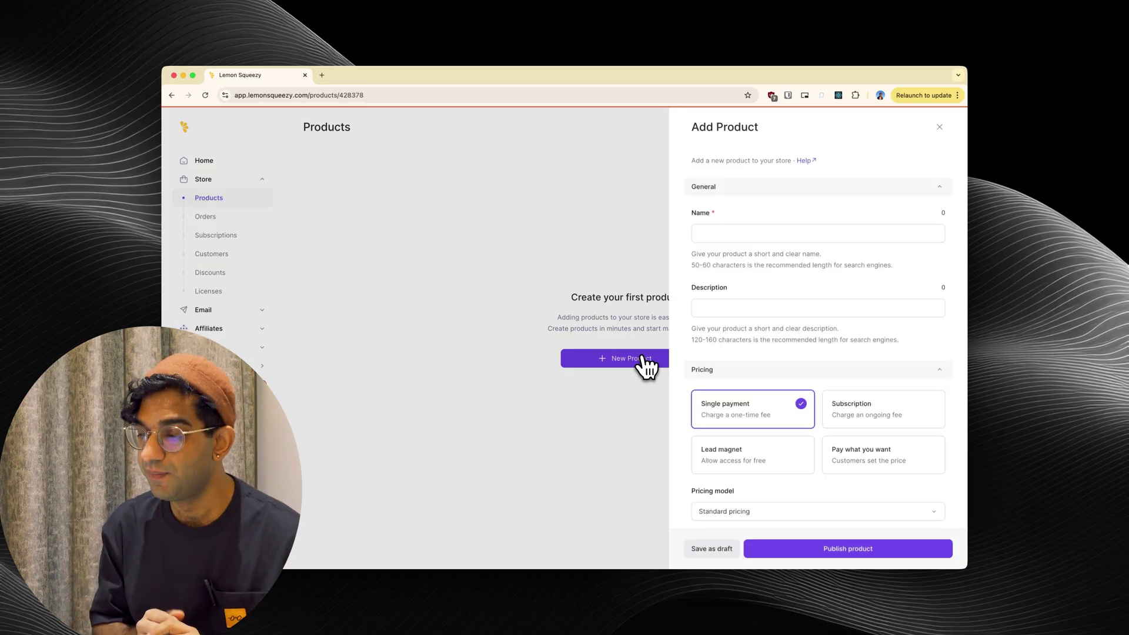
# Discard the unsaved Add Product panel by closing it and confirming the leave dialog.
pyautogui.click(744, 310)
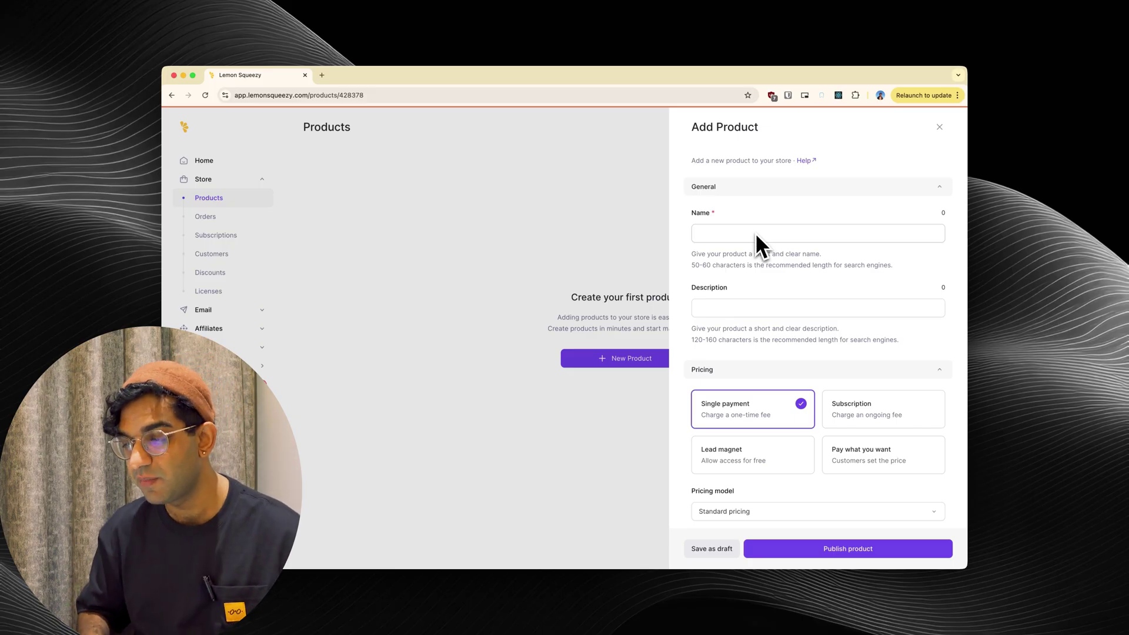
pyautogui.click(648, 221)
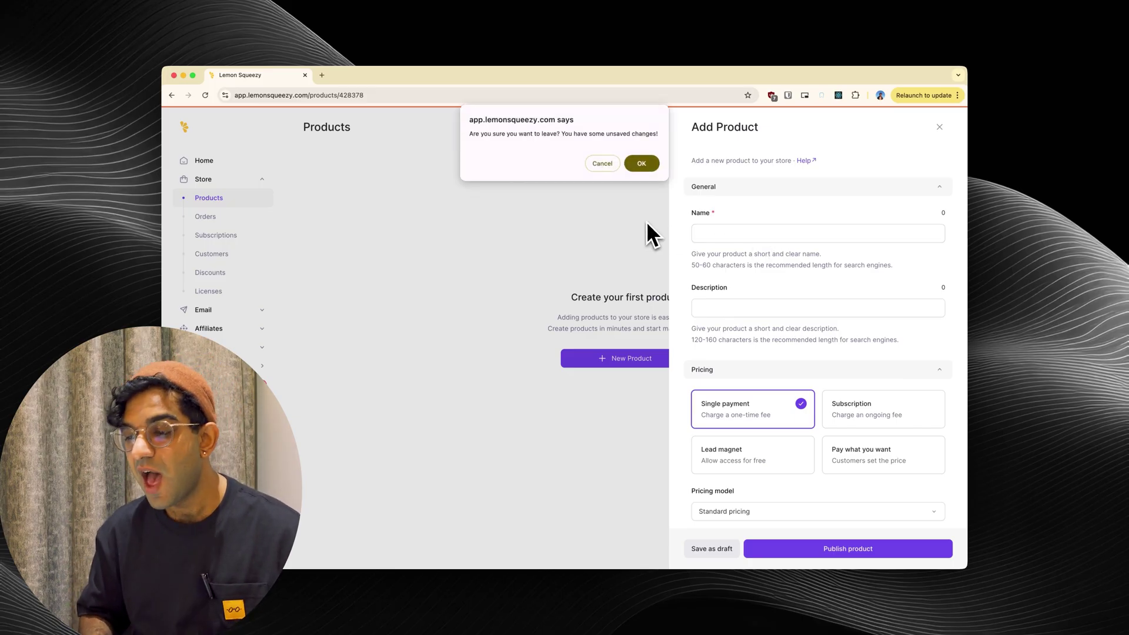
pyautogui.click(609, 163)
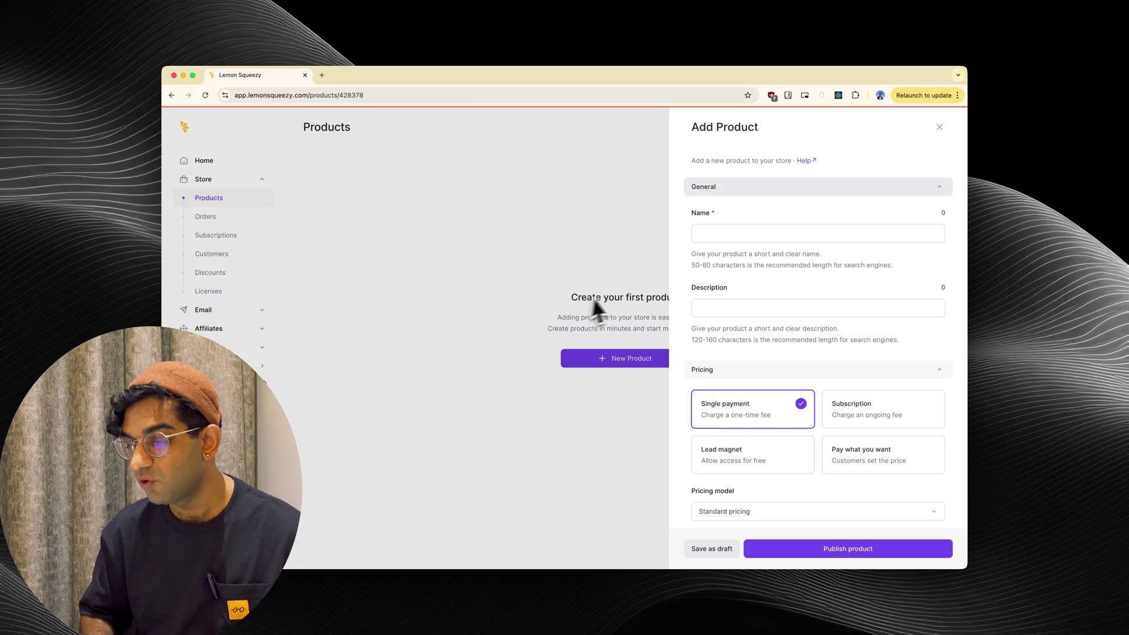
pyautogui.click(940, 127)
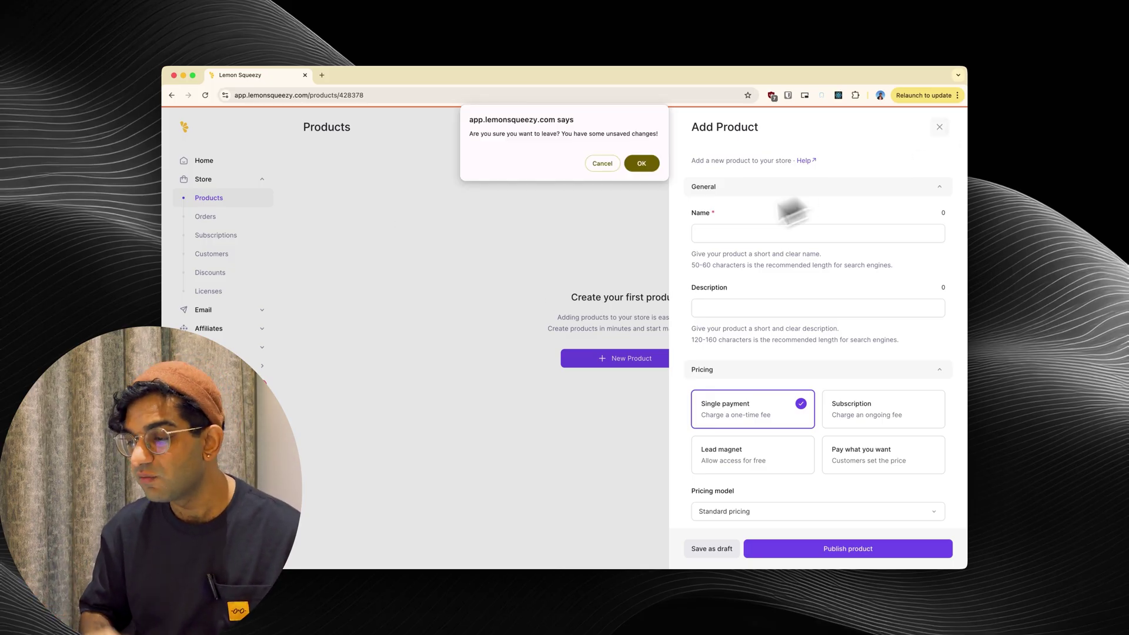
pyautogui.click(640, 169)
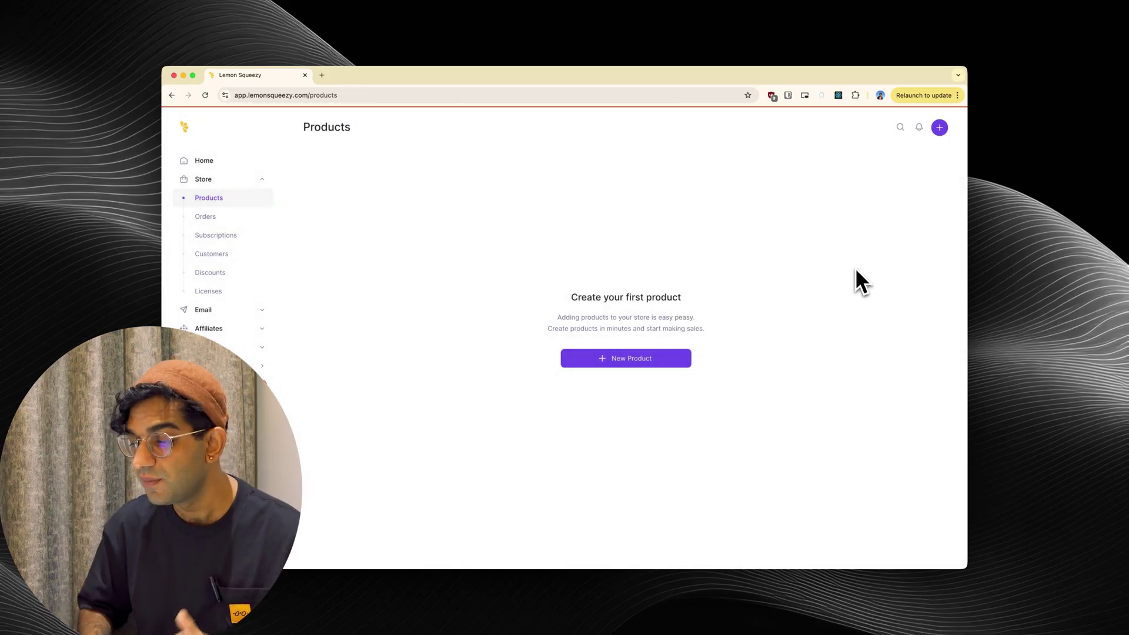
# Reopen Add Product, collapse General, Pricing, Media, Files, Variants and Settings, then re-expand General and Pricing.
pyautogui.click(645, 371)
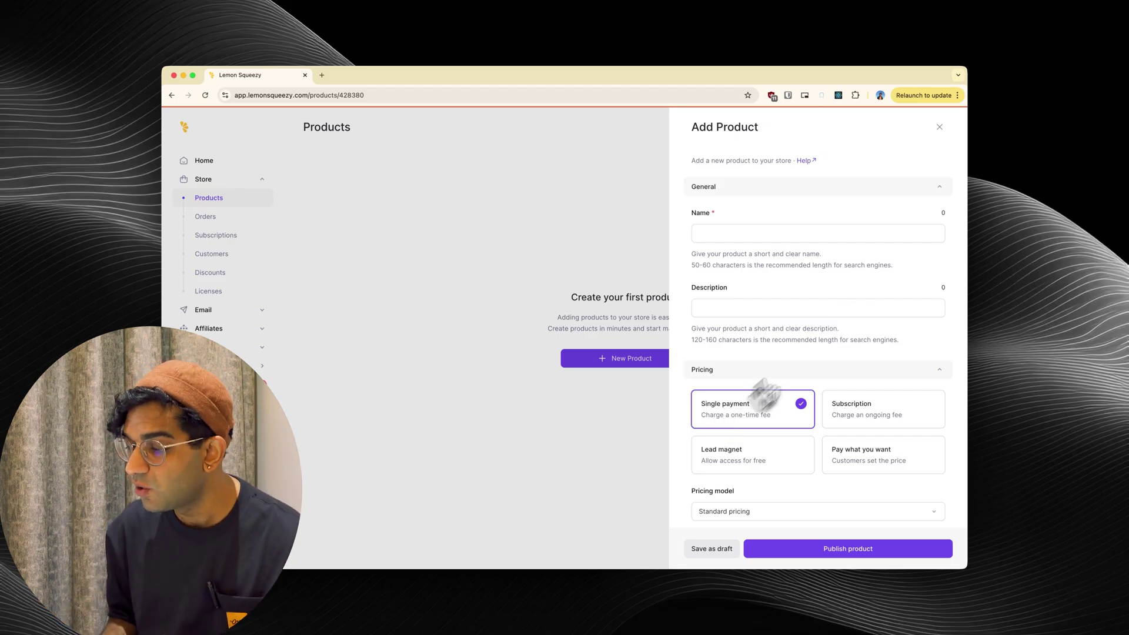
pyautogui.click(894, 187)
pyautogui.click(879, 208)
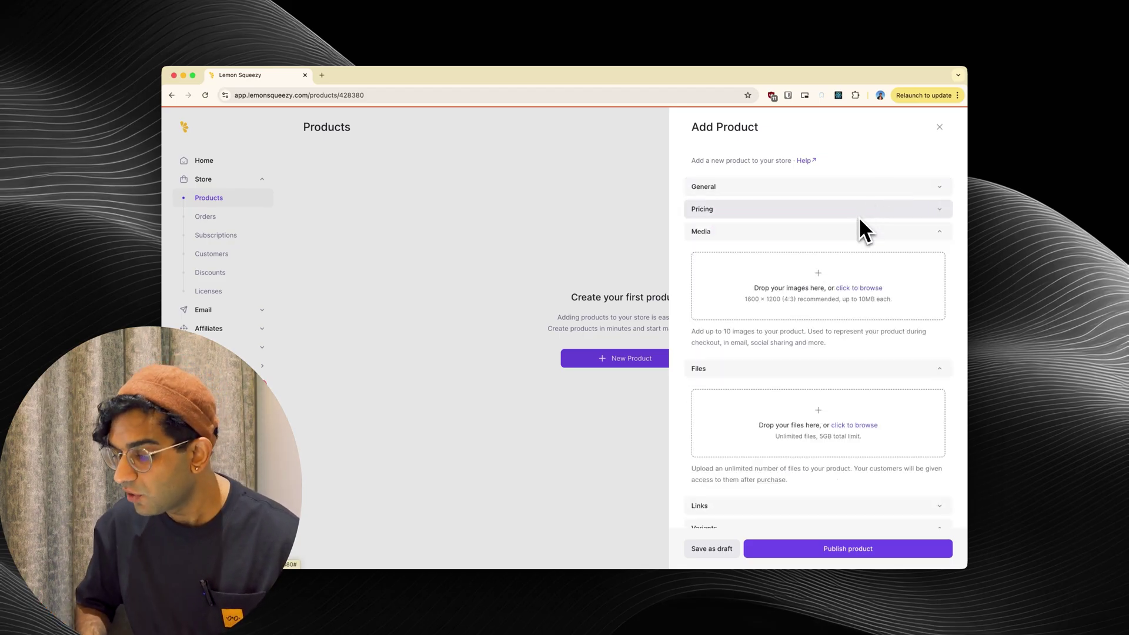
pyautogui.click(859, 230)
pyautogui.click(834, 254)
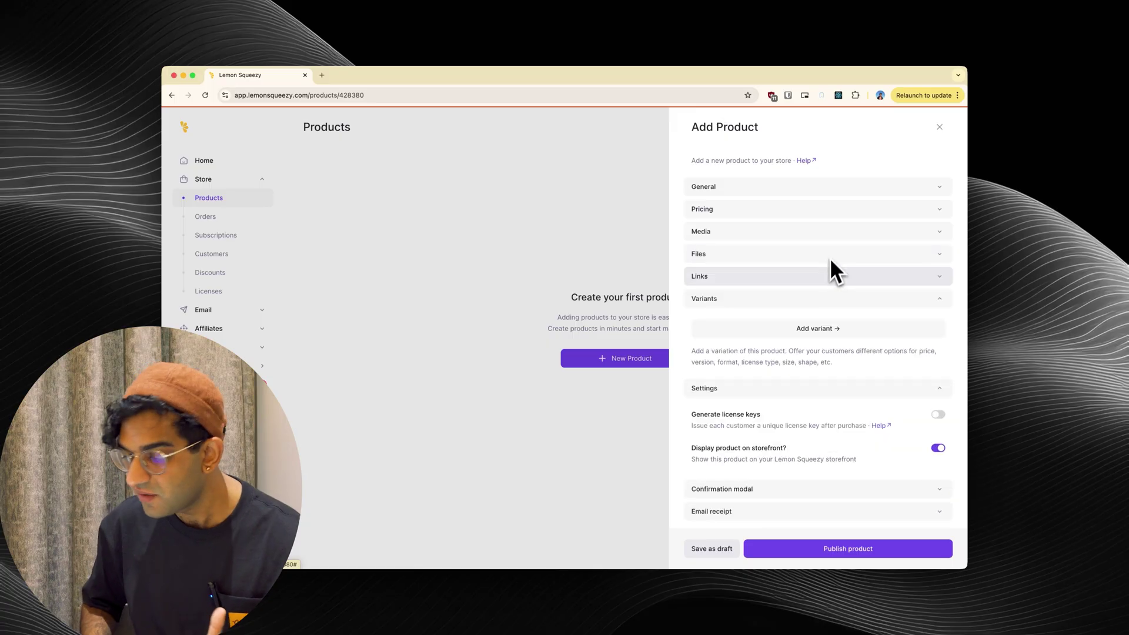
pyautogui.click(812, 300)
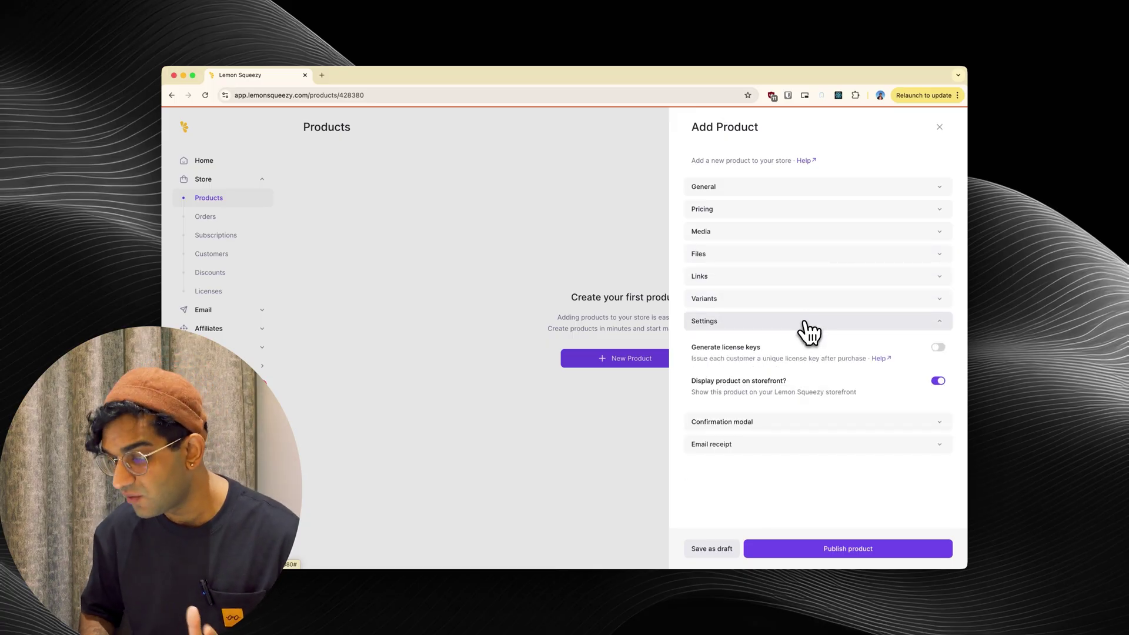
pyautogui.click(805, 323)
pyautogui.click(788, 188)
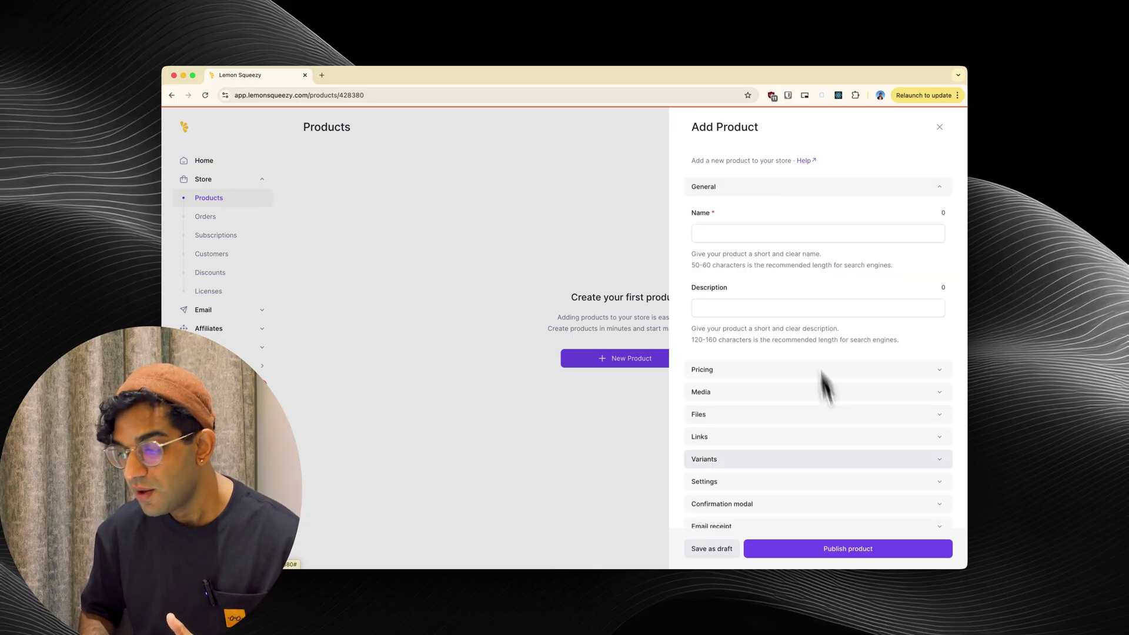
pyautogui.click(807, 373)
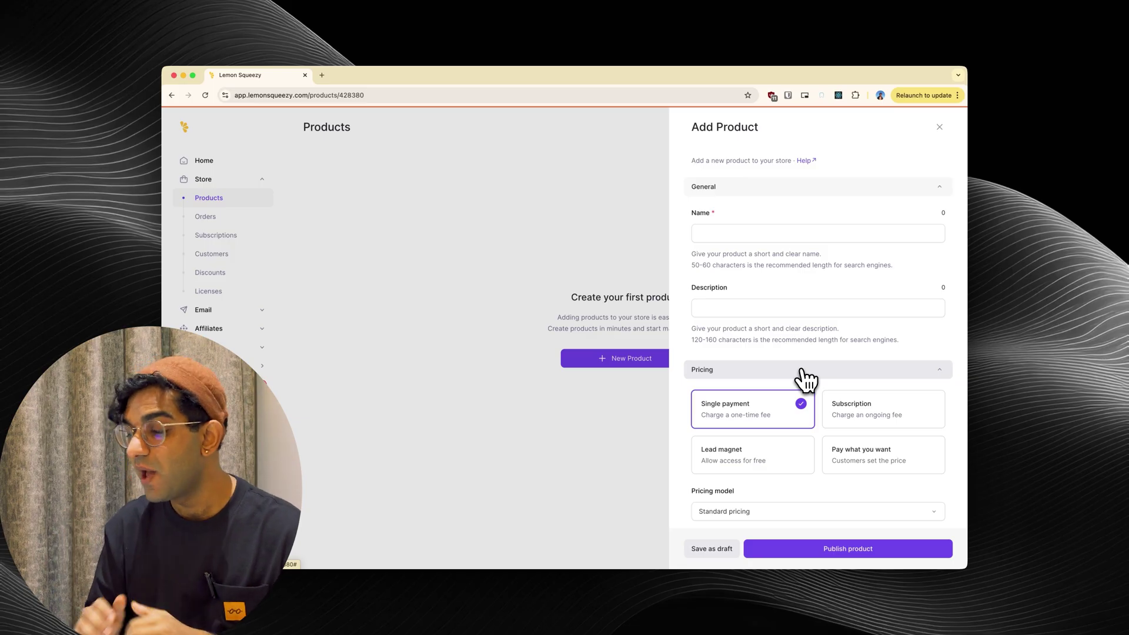
pyautogui.scroll(-10, 859, 406)
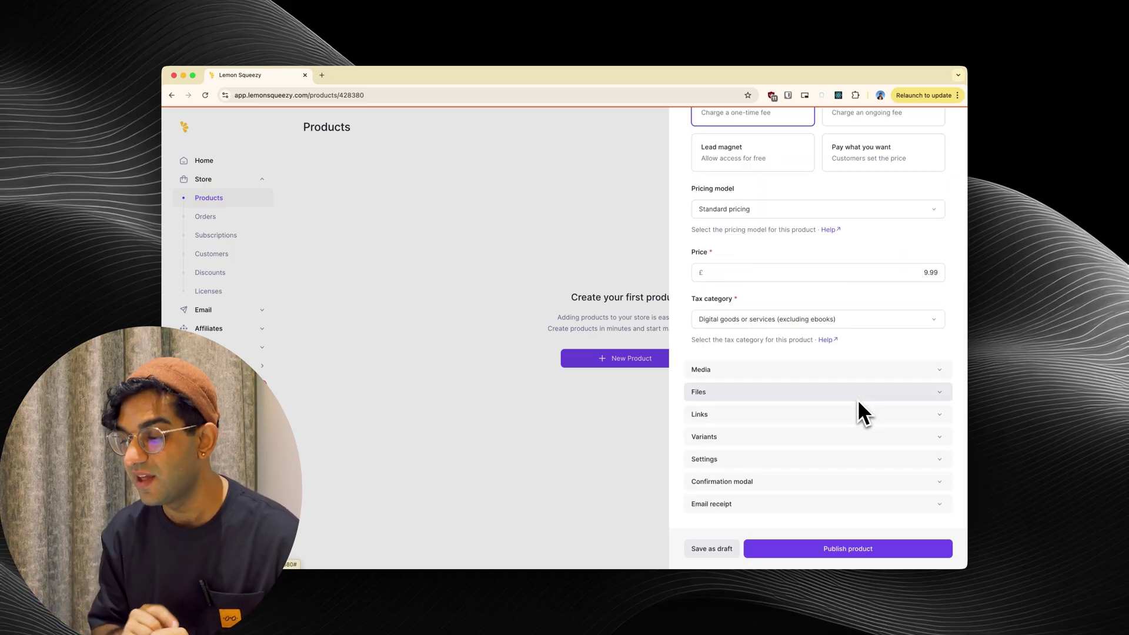
pyautogui.scroll(10, 858, 400)
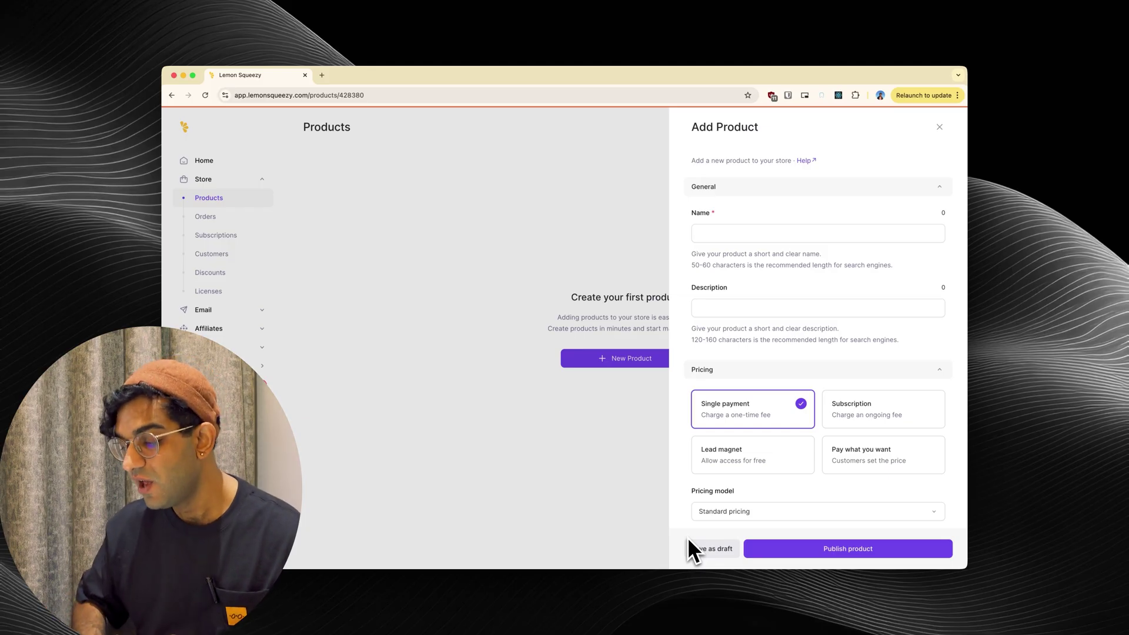
pyautogui.scroll(-3, 748, 432)
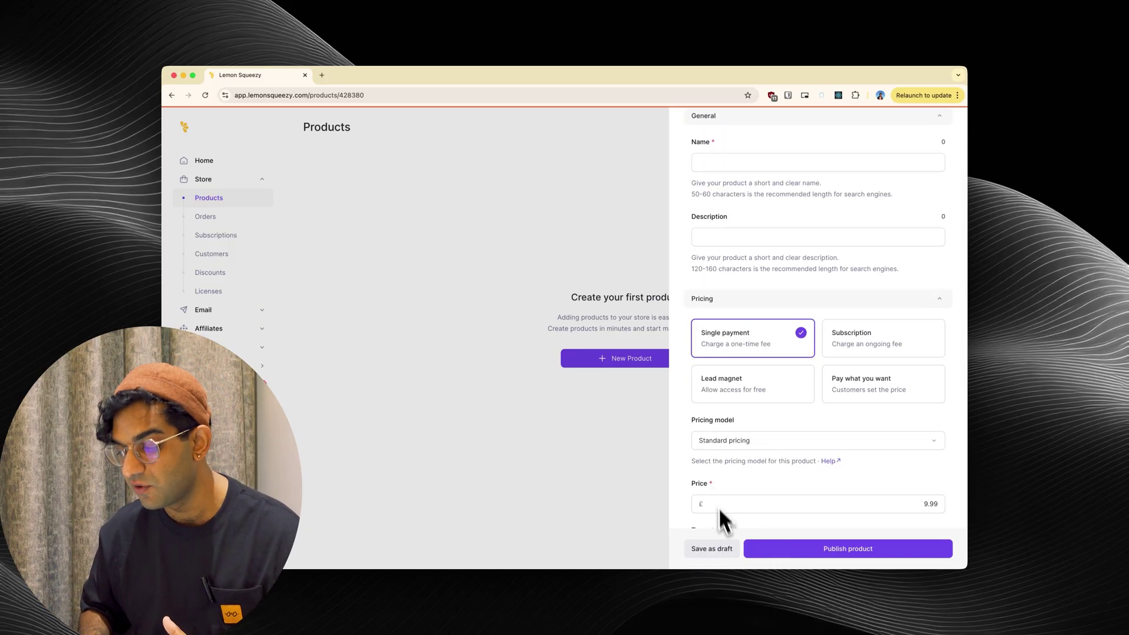
pyautogui.scroll(-5, 765, 470)
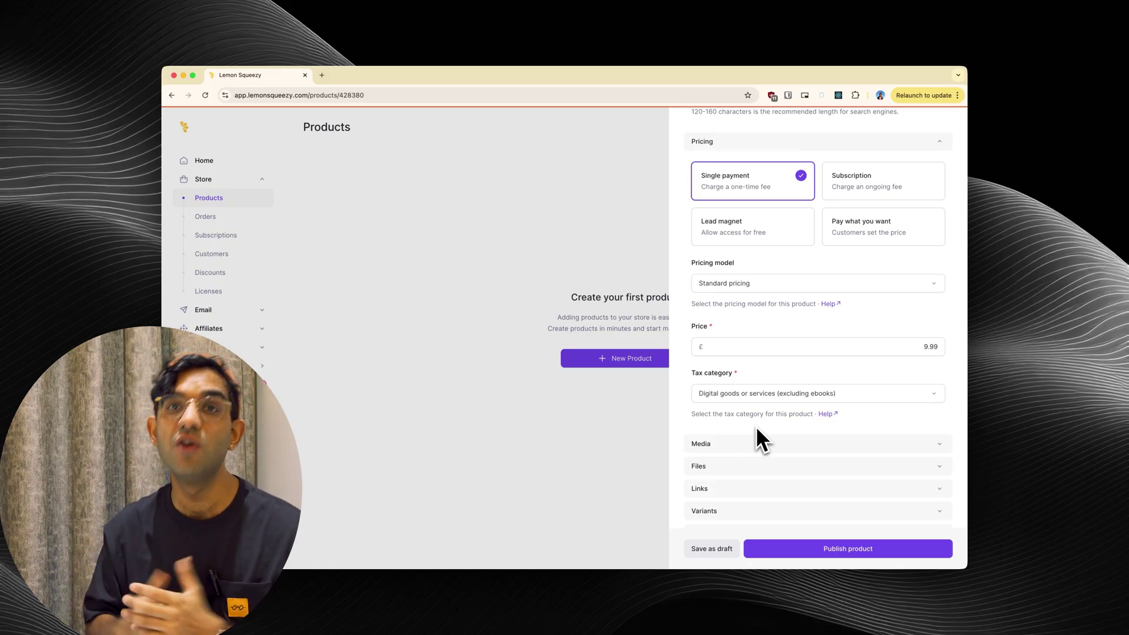
pyautogui.scroll(8, 756, 429)
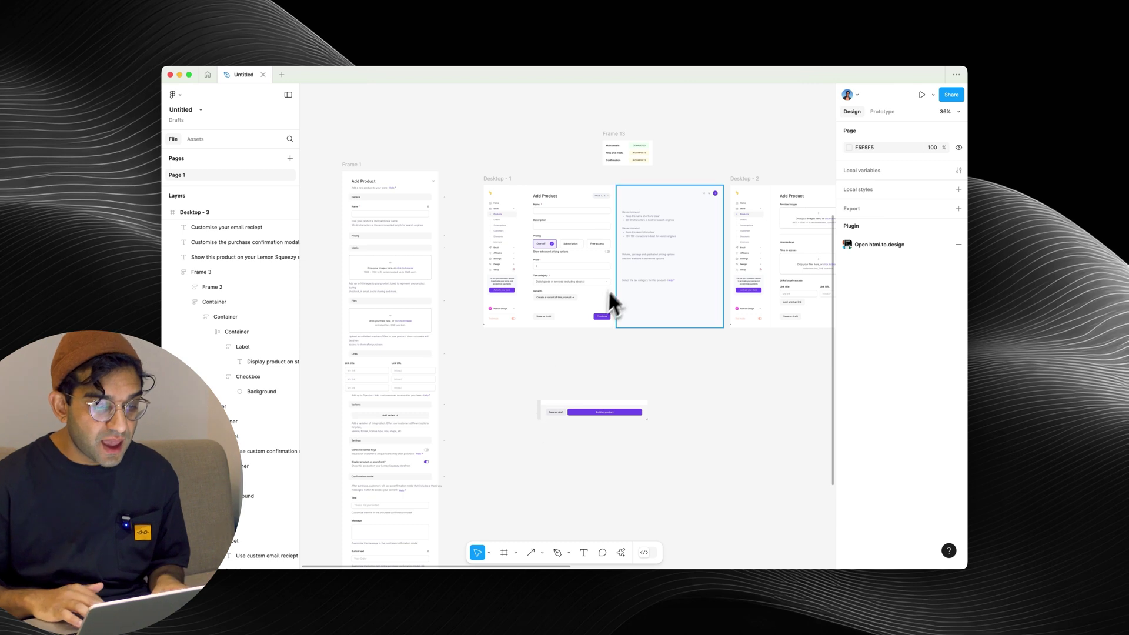
# Zoom in on the Desktop - 1 frame and hide the Figma UI with Cmd+\.
pyautogui.scroll(5, 618, 274)
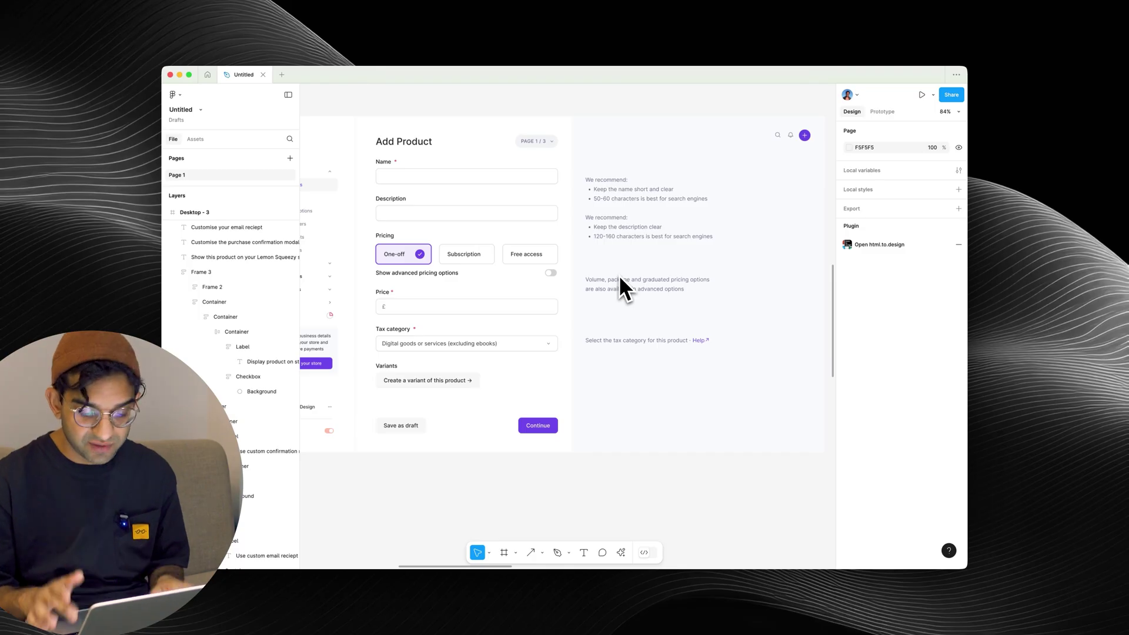
pyautogui.press('super+backslash')
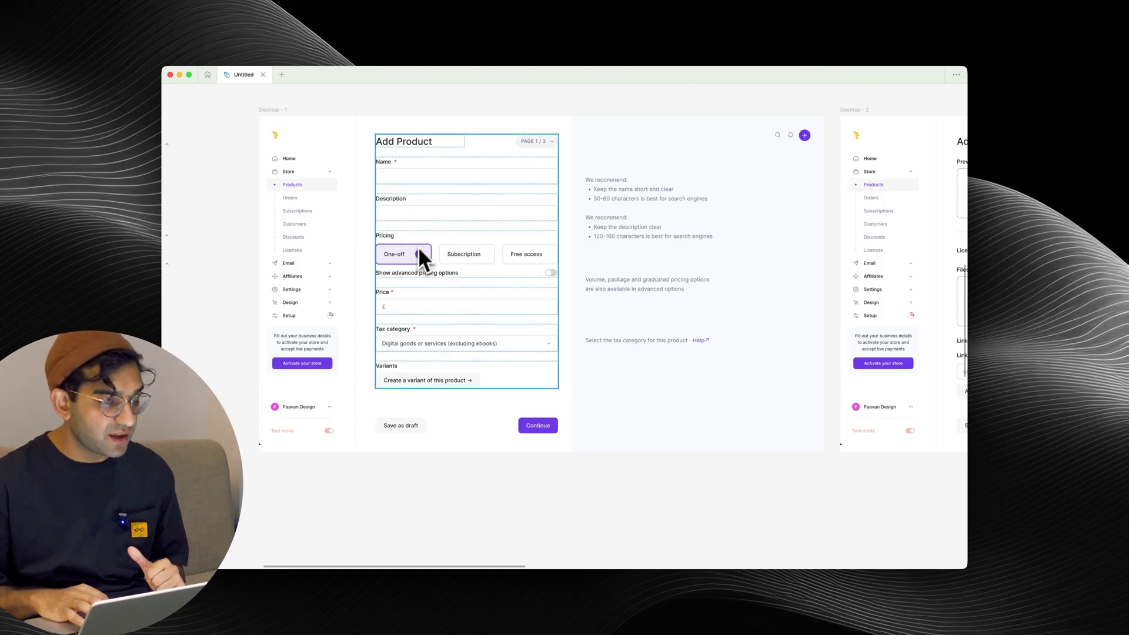
pyautogui.hscroll(10, 611, 376)
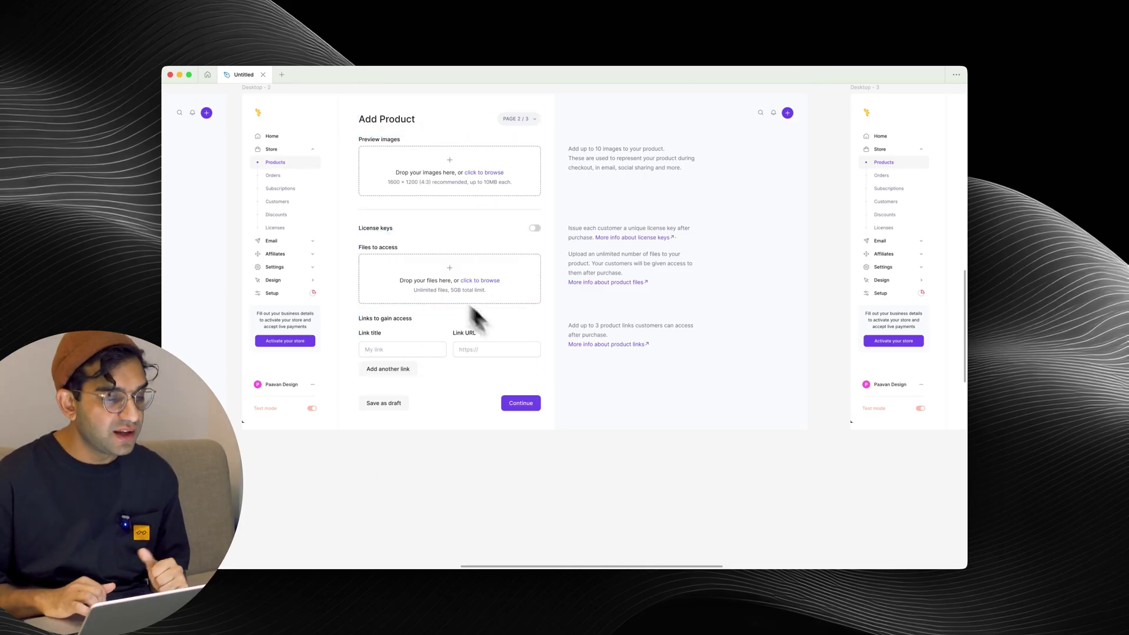
pyautogui.hscroll(10, 562, 437)
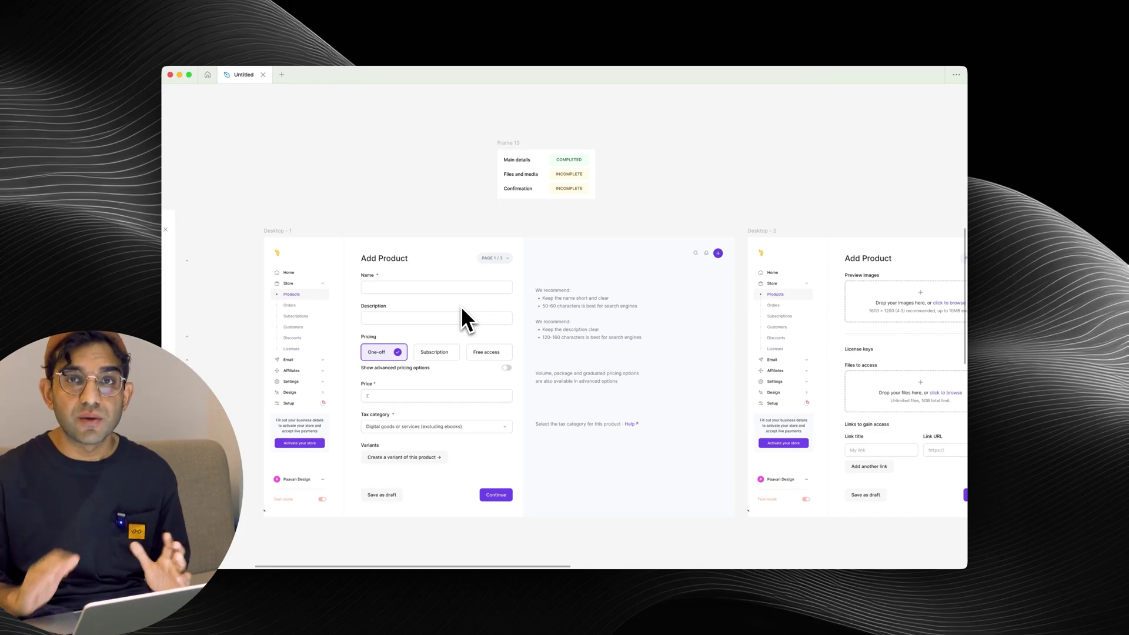
pyautogui.scroll(-3, 396, 396)
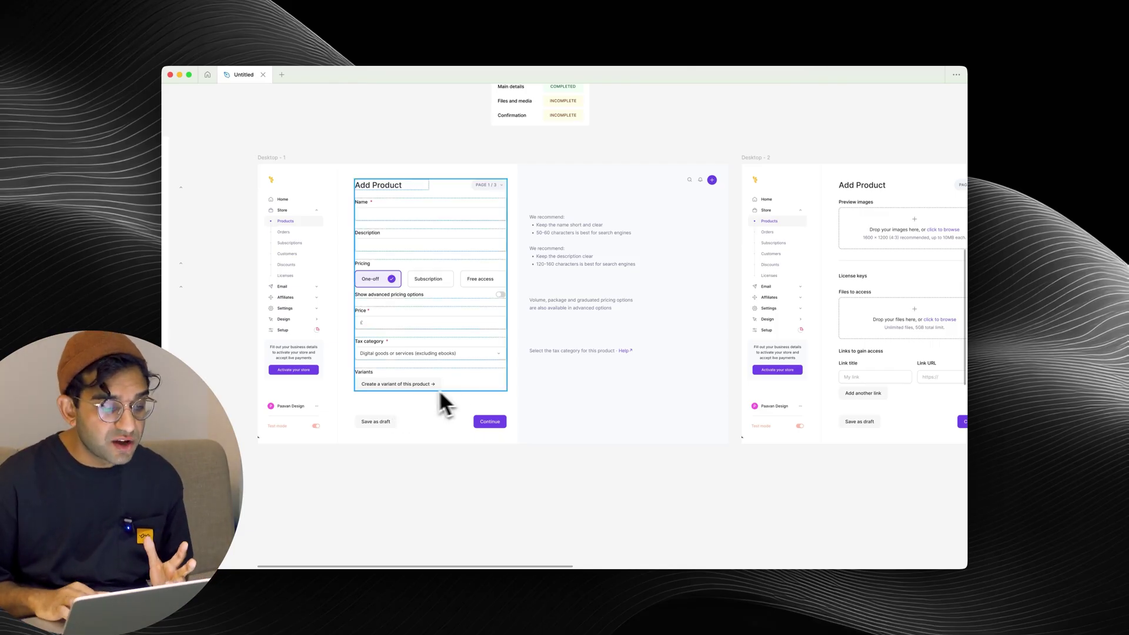
pyautogui.hscroll(10, 401, 387)
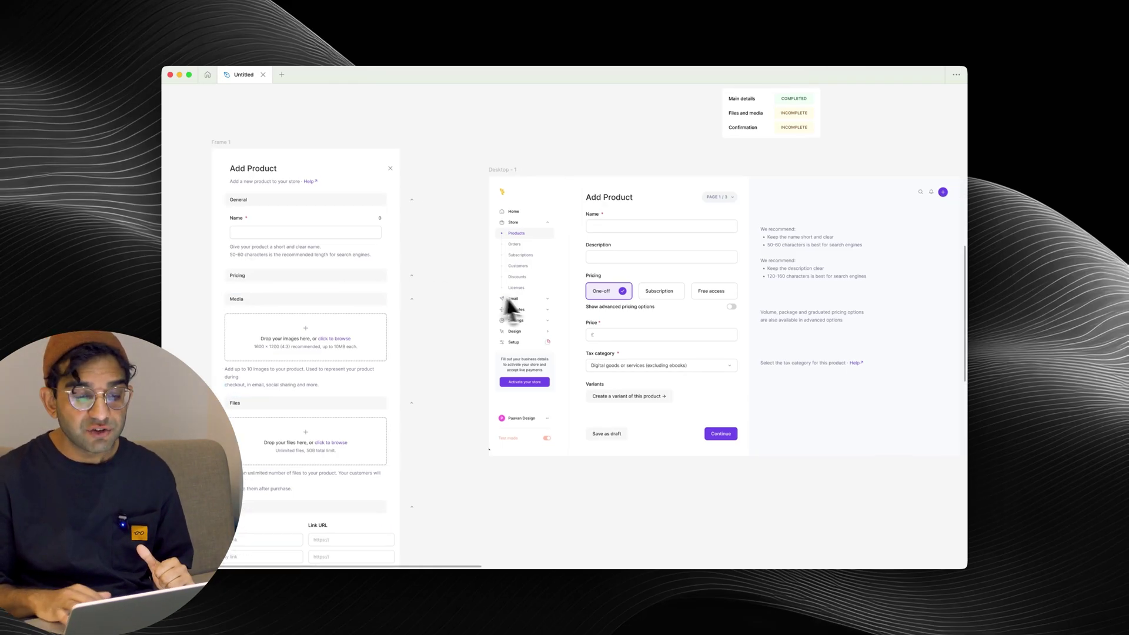
pyautogui.hscroll(5, 517, 305)
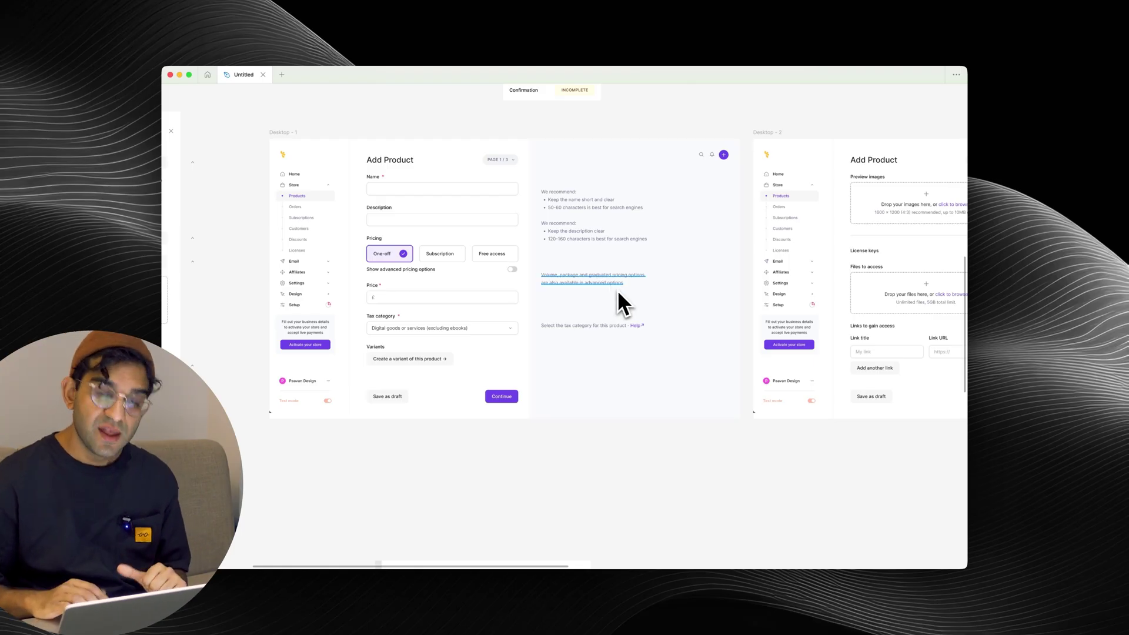
pyautogui.scroll(2, 617, 291)
pyautogui.hscroll(1, 618, 291)
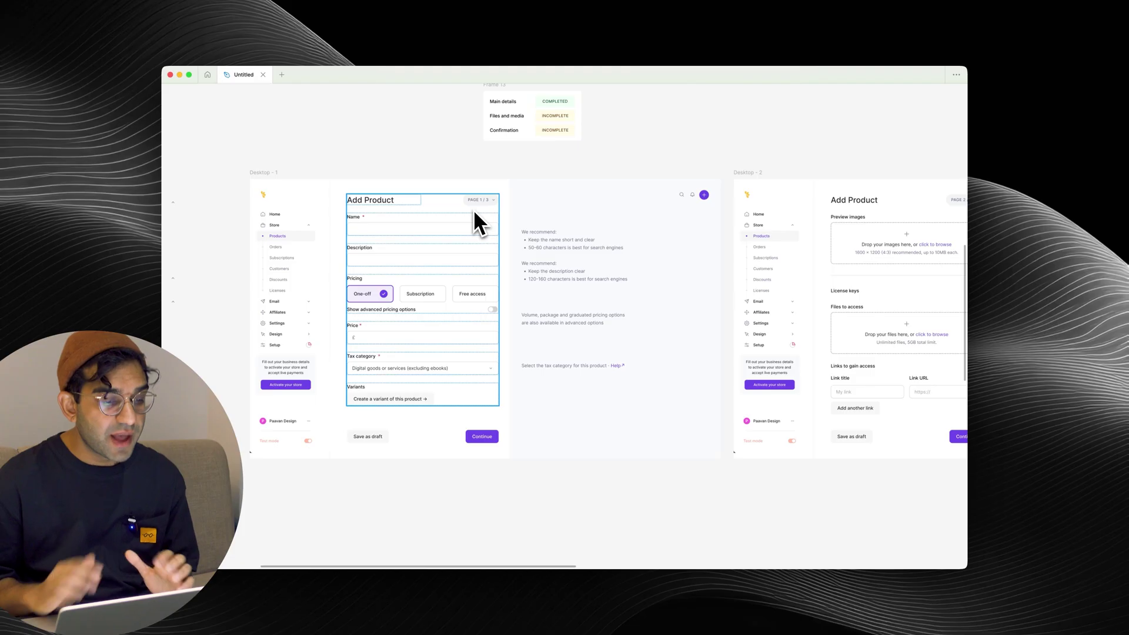
pyautogui.scroll(5, 486, 202)
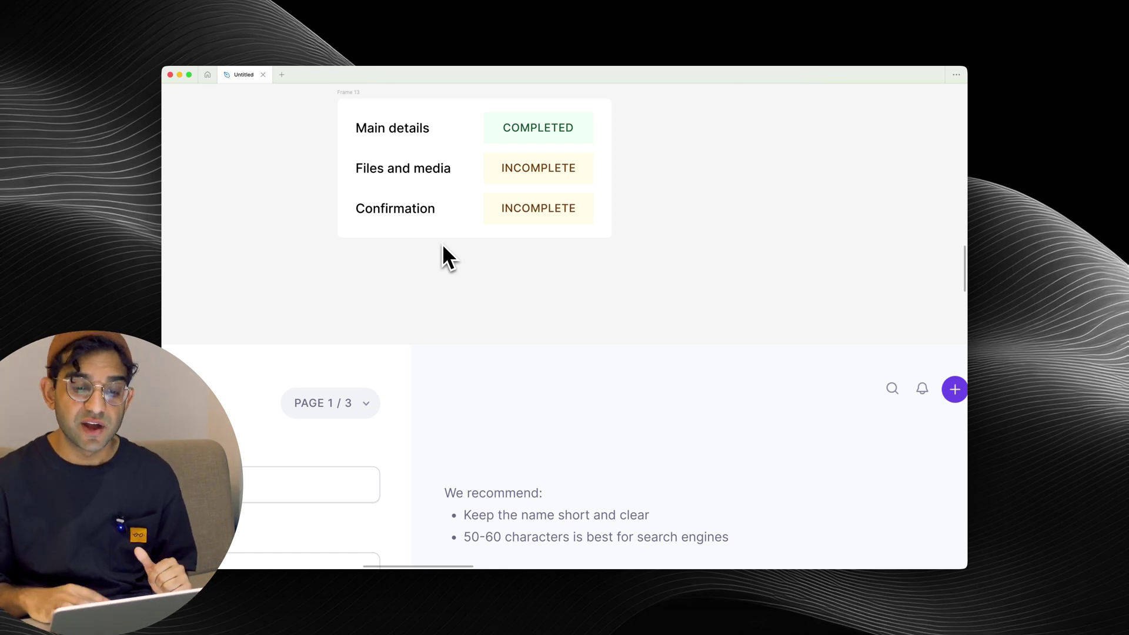
pyautogui.scroll(10, 441, 244)
pyautogui.hscroll(-5, 441, 244)
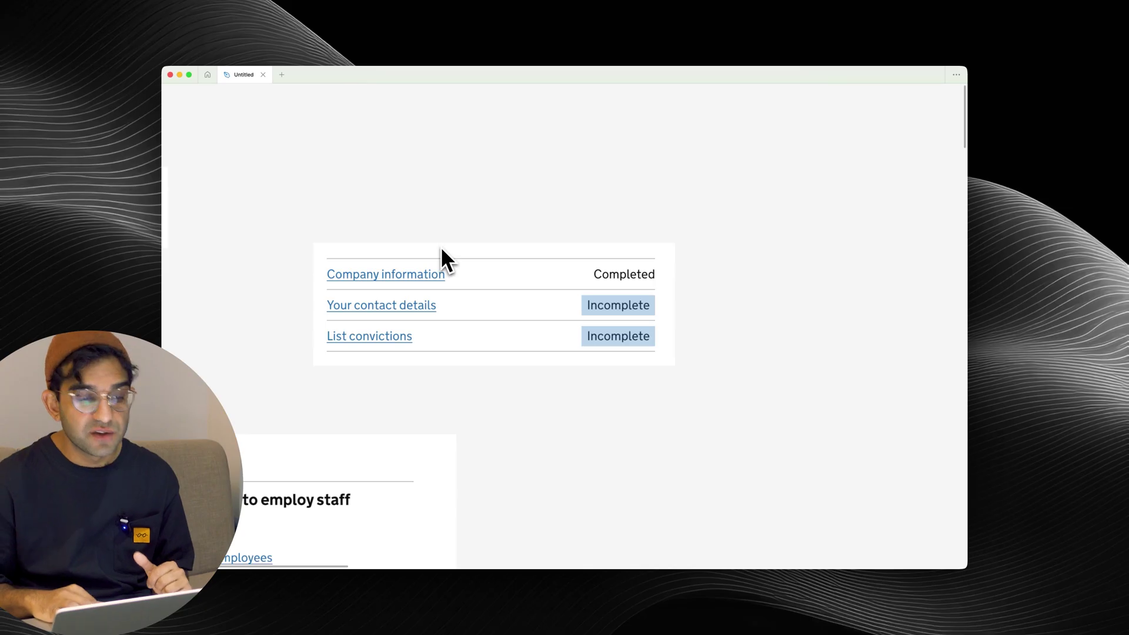